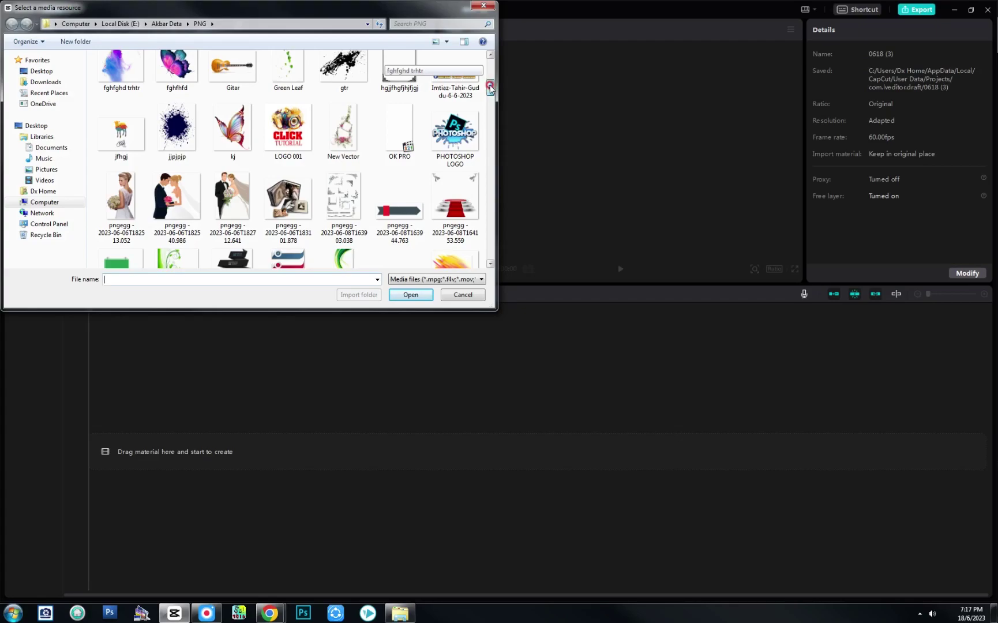
Import LOGO 001.png and pngegg (6).png from the PNG folder into the project media
left_click_drag(489, 87, 492, 163)
left_click(306, 192)
left_click(359, 122, "ctrl")
left_click(489, 156)
left_click_drag(490, 163, 490, 177)
left_click(414, 295)
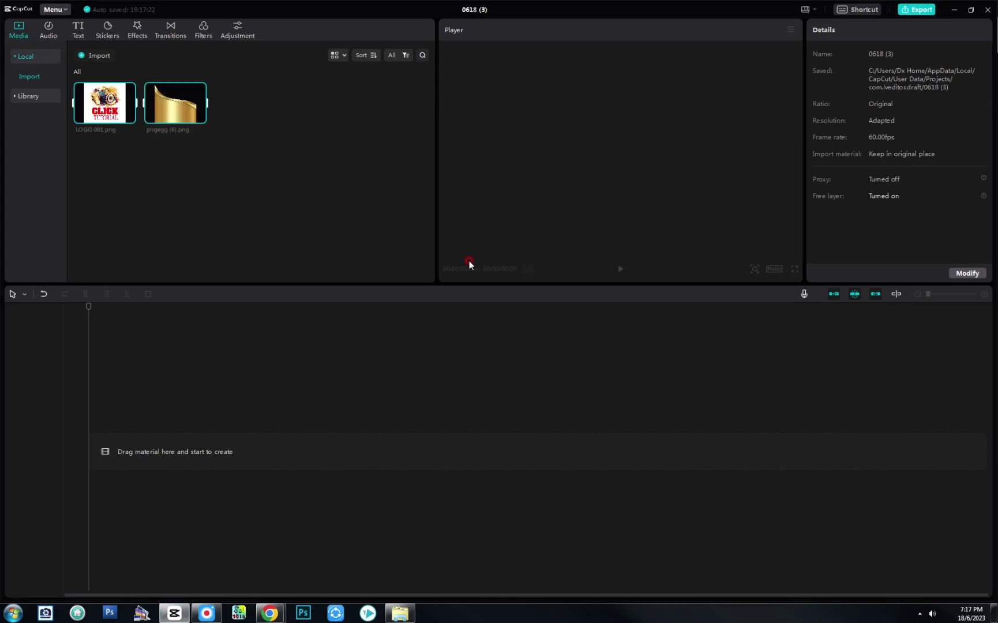
Place pngegg (6).png at the start of the main track and set the canvas ratio to 9:16
left_click(212, 228)
left_click_drag(176, 129, 89, 454)
left_click(602, 205)
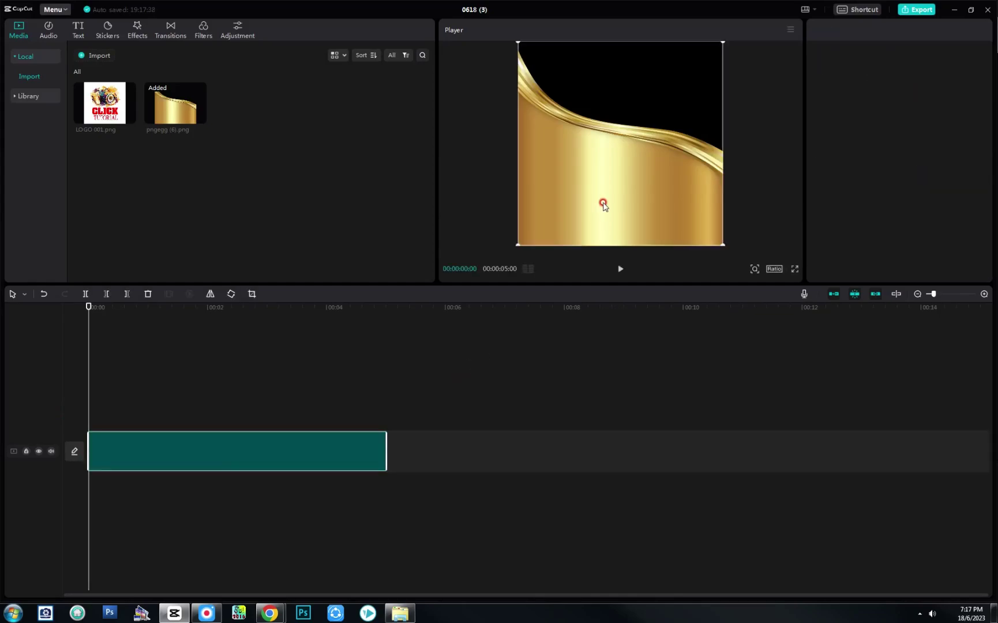
left_click(775, 269)
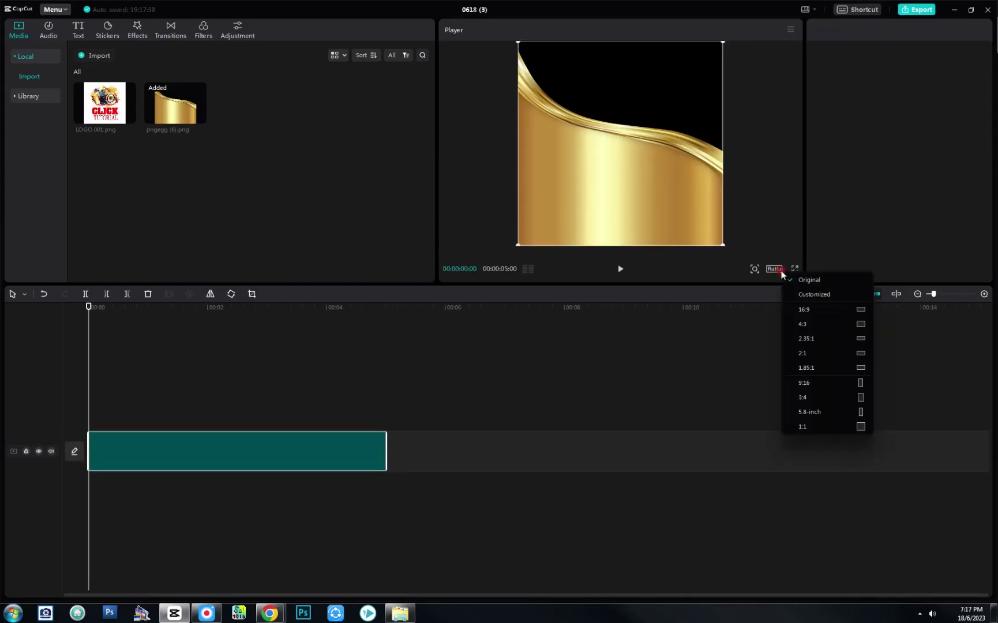
left_click(810, 383)
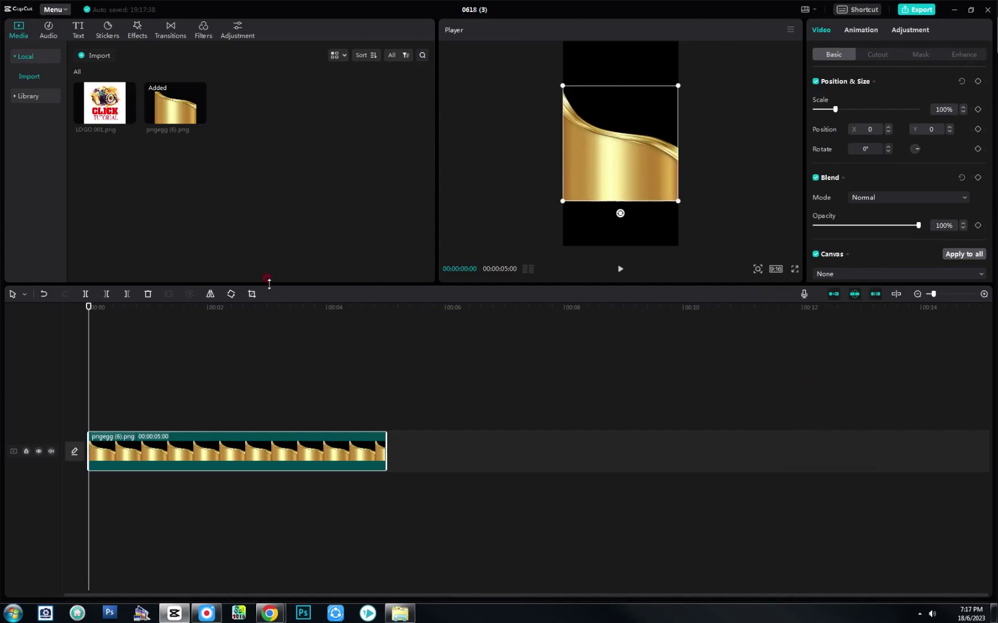
Mirror the gold image, rotate it to about -13°, scale it to about 164% and place it at about X 54, Y -853
left_click(211, 295)
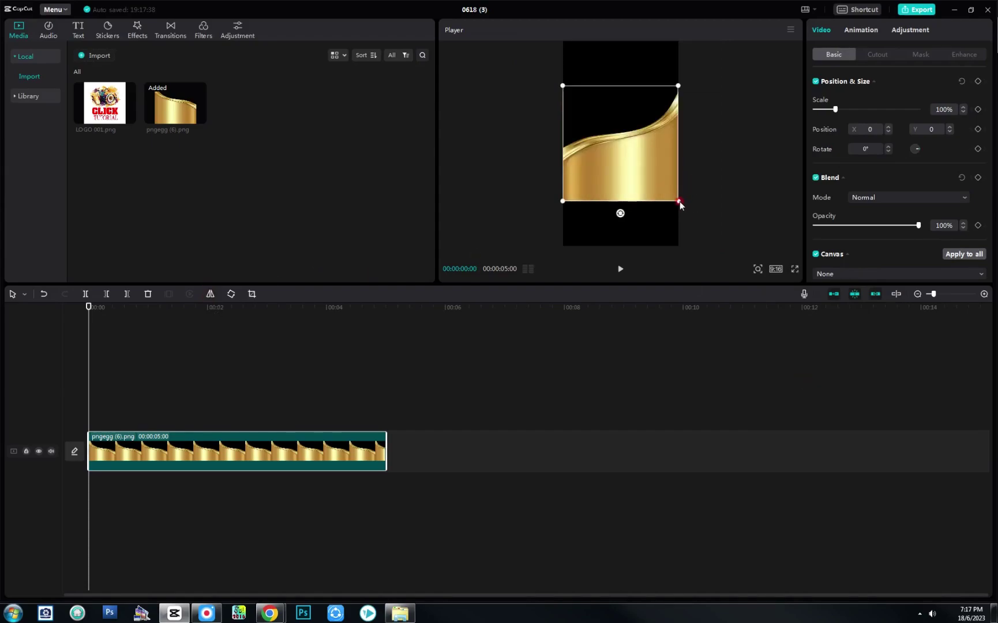
left_click_drag(620, 215, 639, 225)
left_click_drag(680, 184, 727, 214)
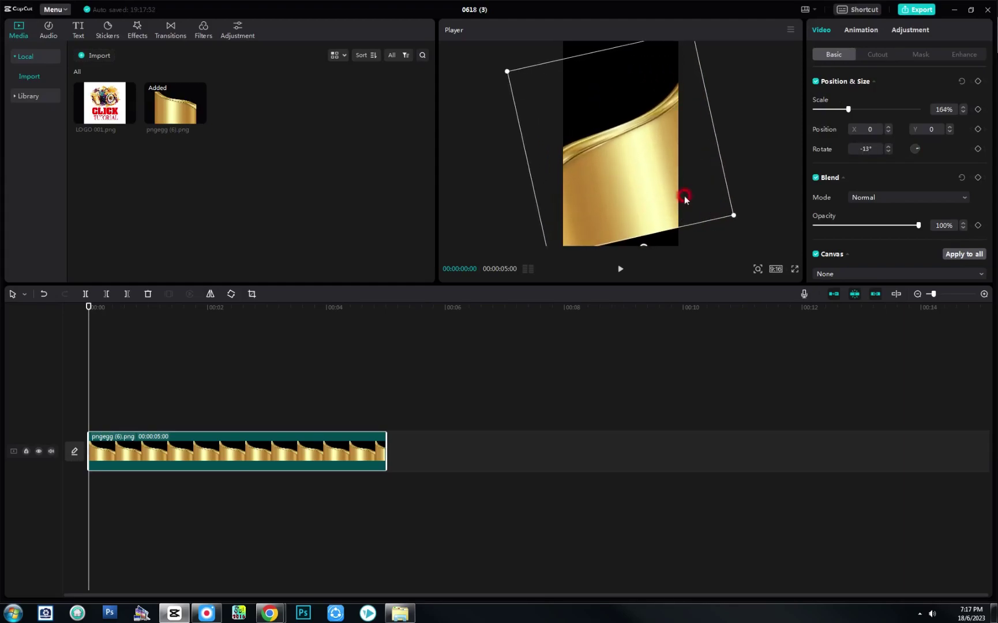
left_click_drag(665, 183, 664, 228)
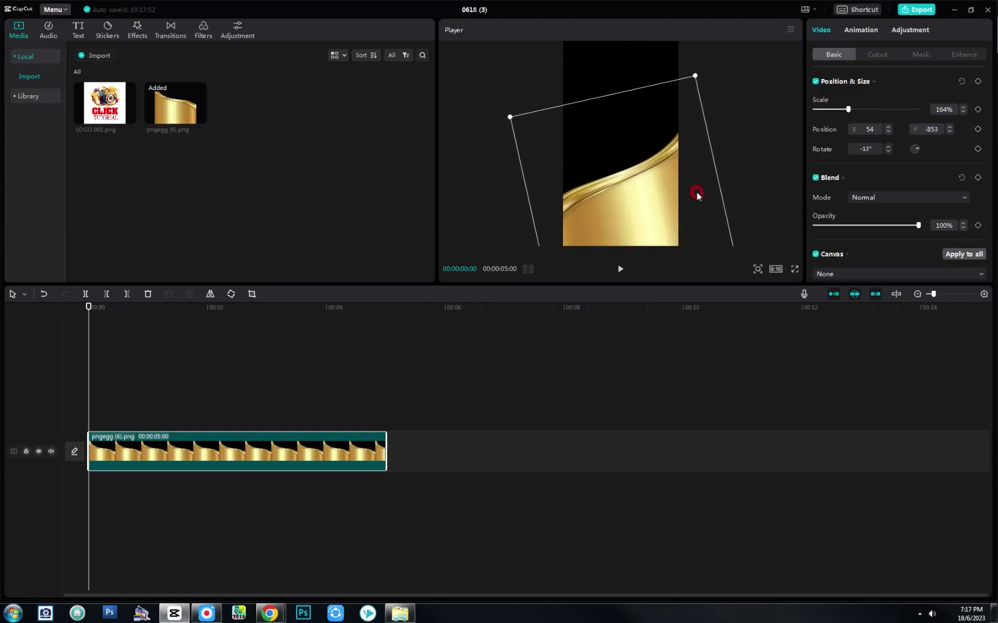
Extend the gold clip to 10 seconds and add LOGO 001.png on a track above it with the same length
mouse_move(122, 109)
left_click_drag(384, 445, 679, 444)
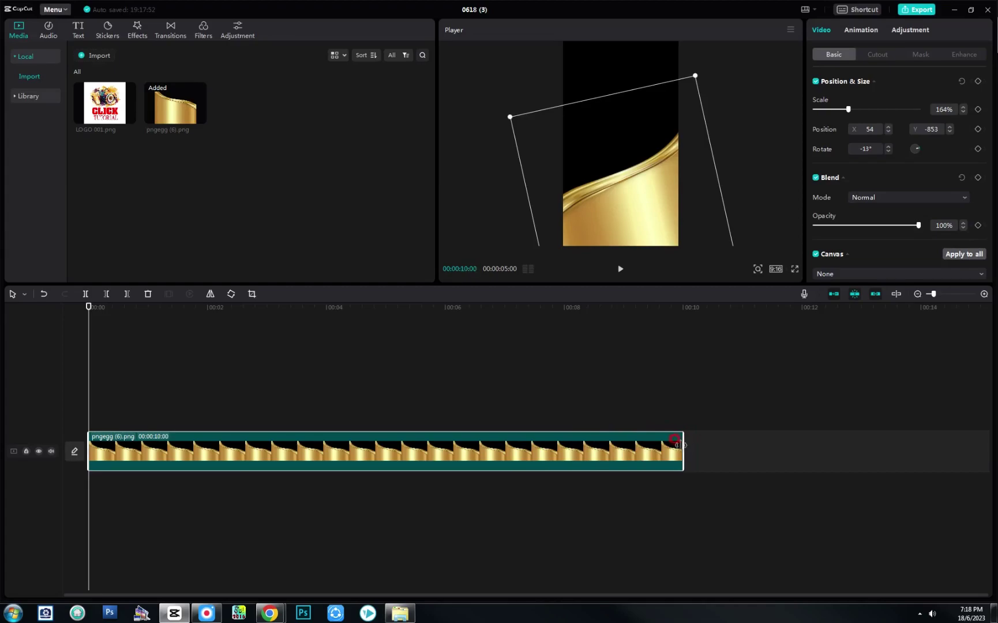
left_click_drag(104, 103, 88, 414)
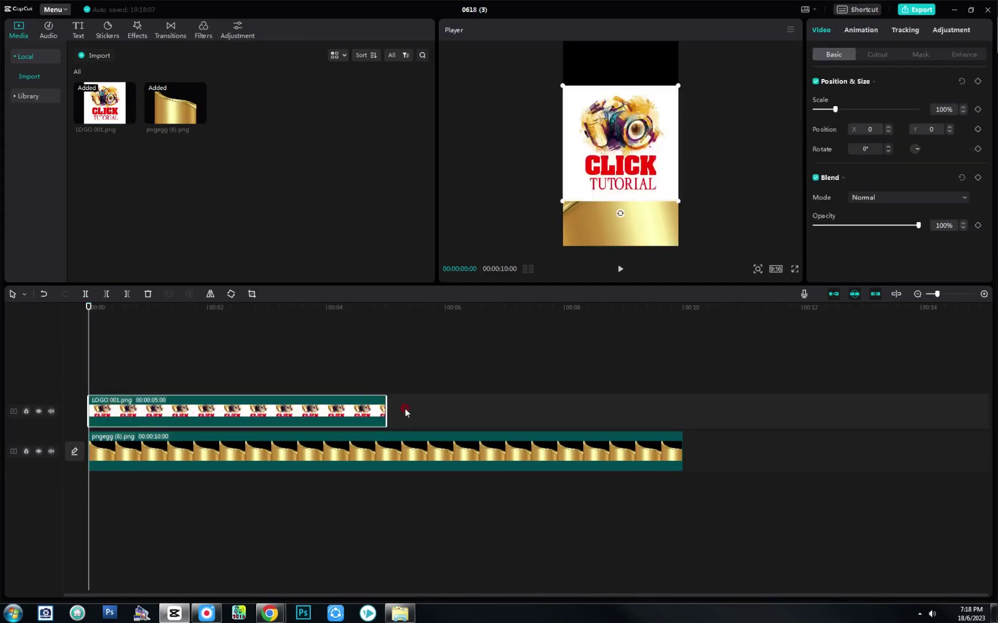
left_click_drag(385, 406, 683, 417)
Swap the layers so LOGO 001.png is on the main track and the gold clip is on the overlay track above it
left_click(294, 412)
left_click(306, 470)
left_click(312, 412)
left_click(308, 453)
left_click(312, 413)
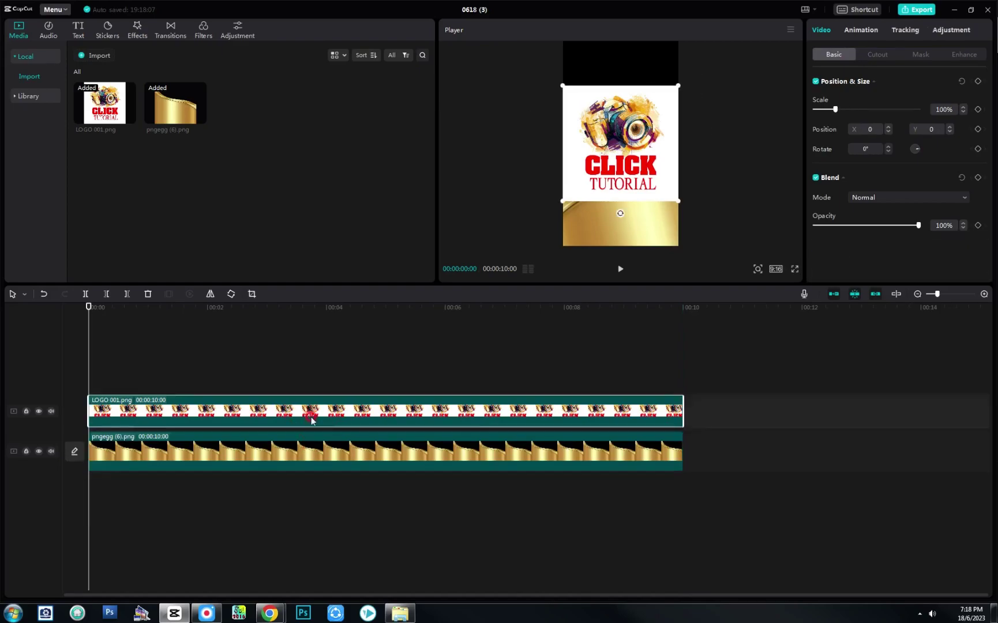
left_click_drag(311, 413, 296, 445)
left_click(624, 431)
left_click_drag(736, 453, 119, 414)
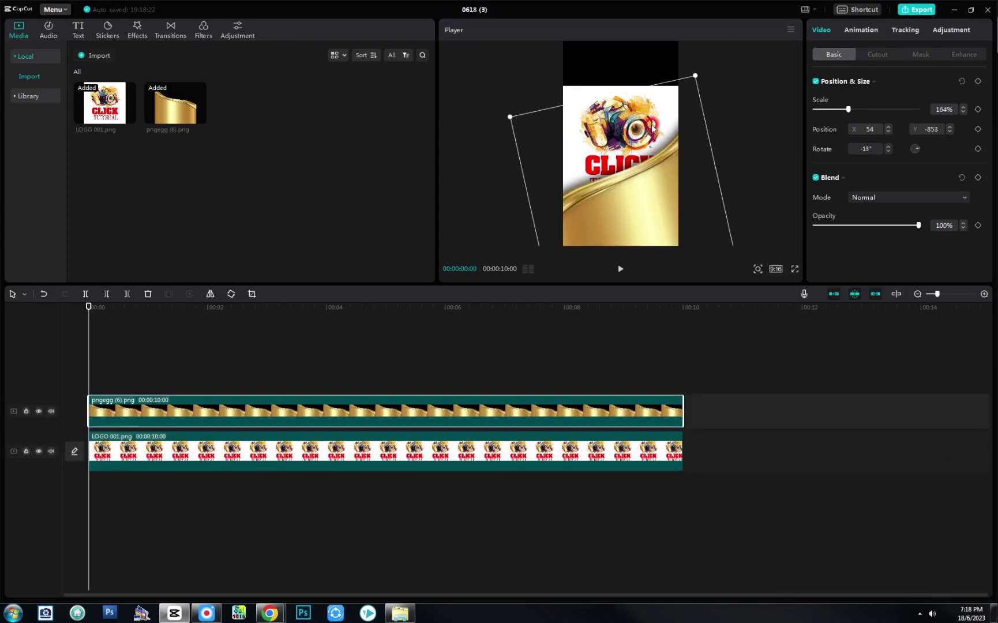
Move the logo down behind the gold shape to about Y -2198 and add a position keyframe at the start
left_click(403, 443)
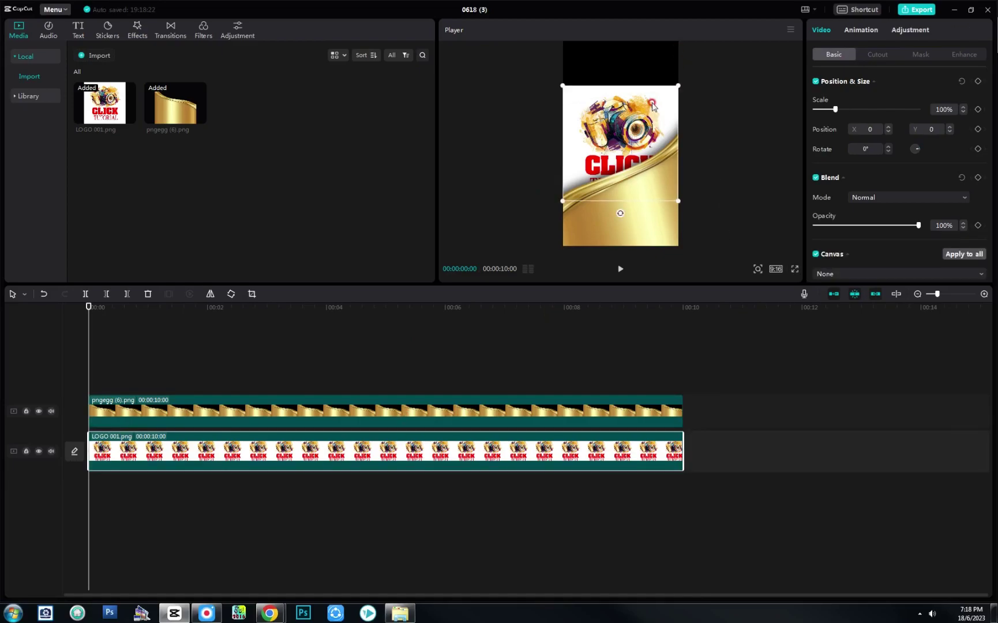
left_click_drag(646, 120, 669, 210)
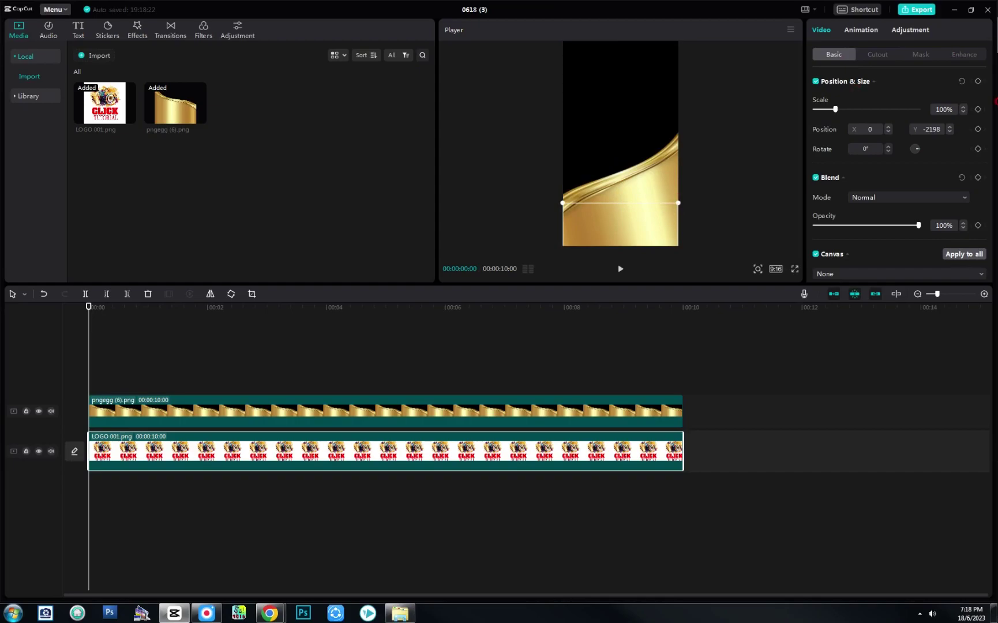
left_click(977, 129)
left_click(242, 337)
At 00:00:01:44, move the logo up to about Y 590 and enlarge it to about 156%
left_click_drag(90, 306, 191, 330)
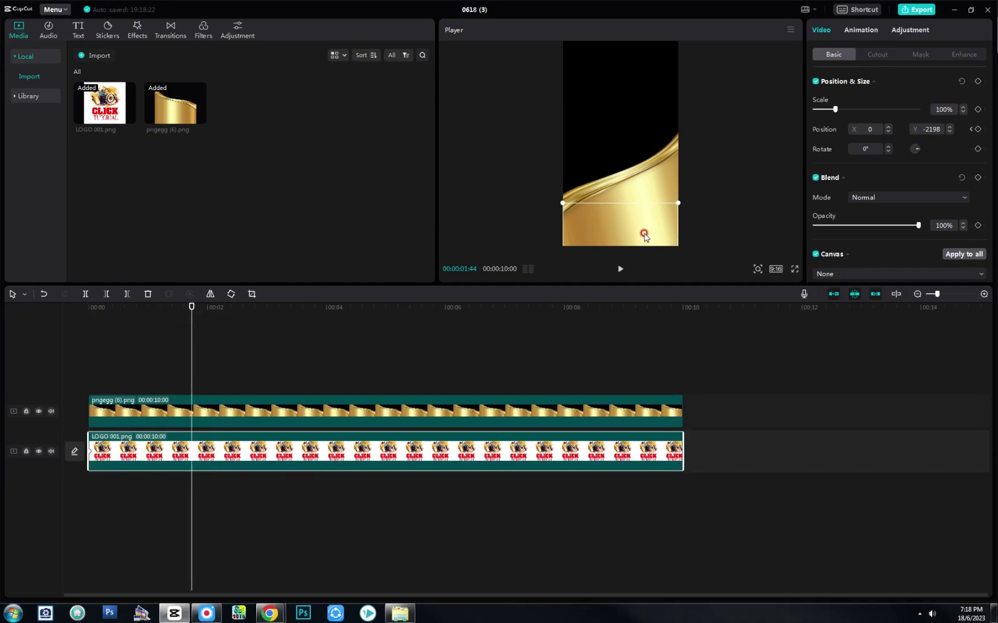
left_click_drag(644, 235, 647, 83)
left_click_drag(678, 163, 710, 201)
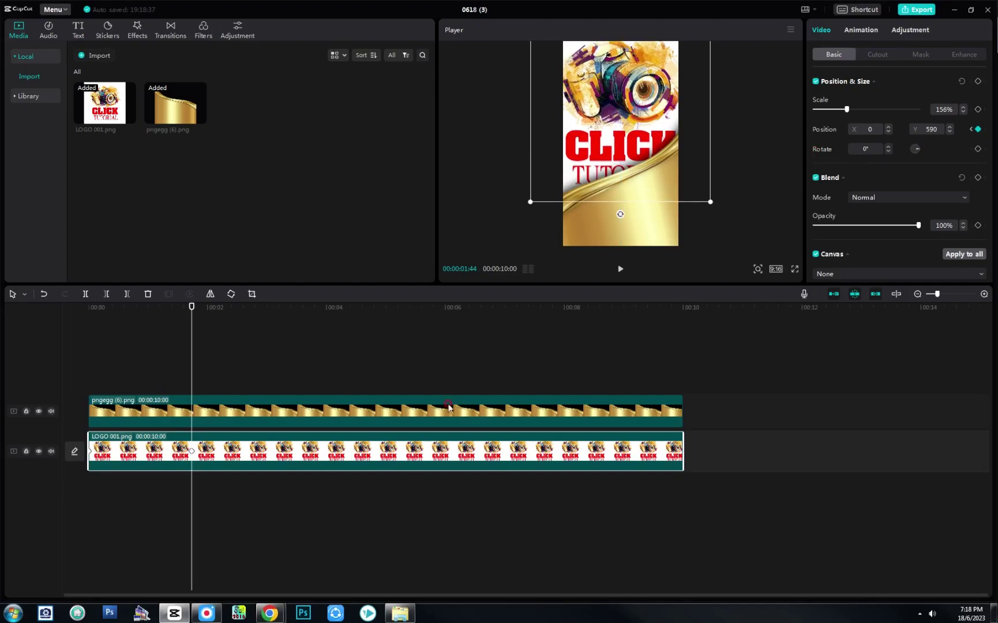
Play the timeline from the start to check the logo's rising animation
left_click_drag(195, 313, 0, 311)
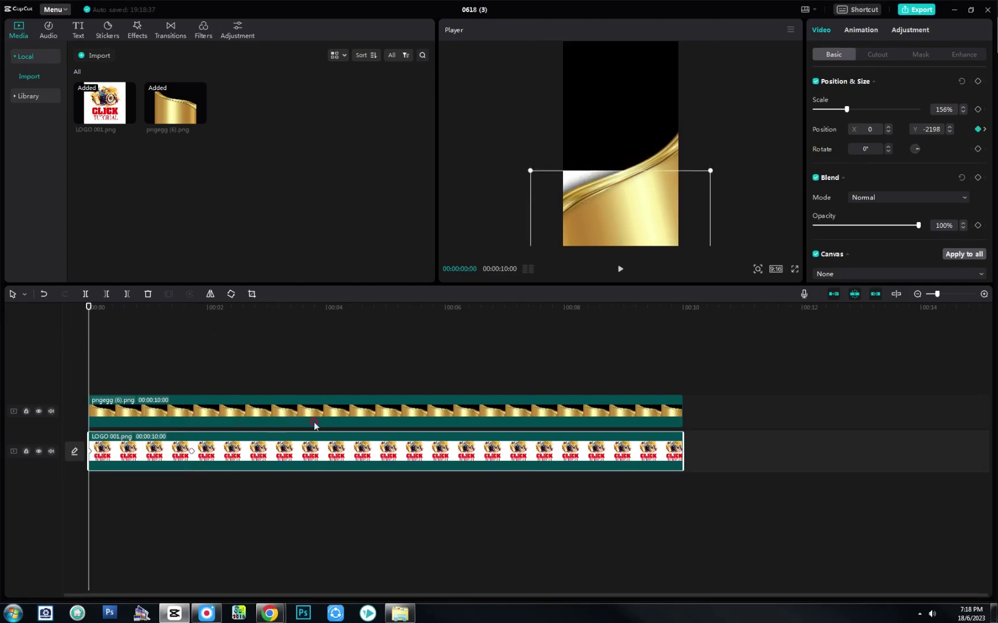
key("space")
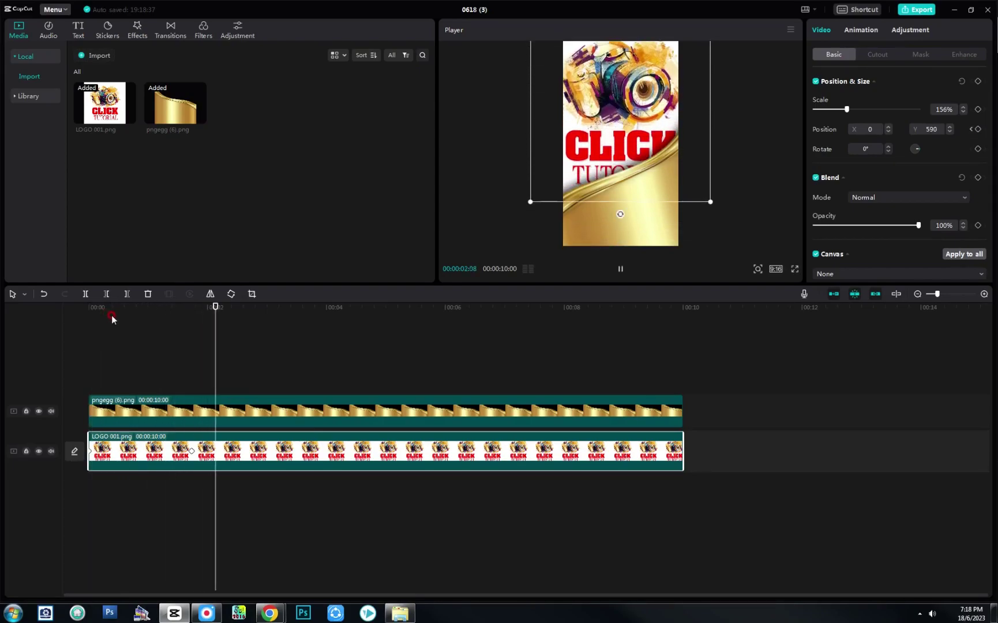
key("space")
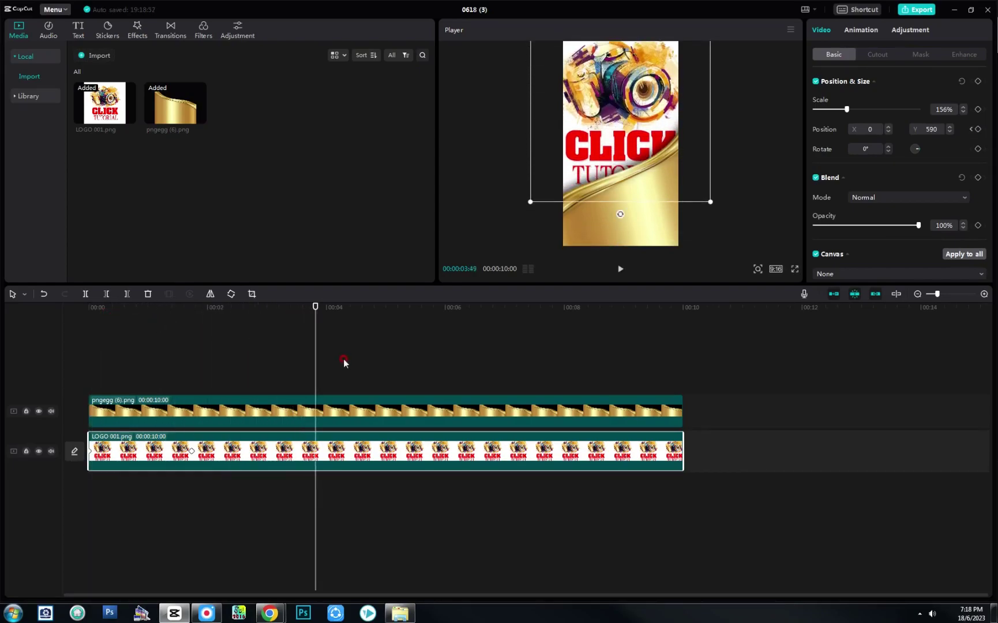
Add the trending American Streetfood / Food Truck Tour text template on a new track starting at 00:00:01:44
left_click_drag(318, 322, 192, 327)
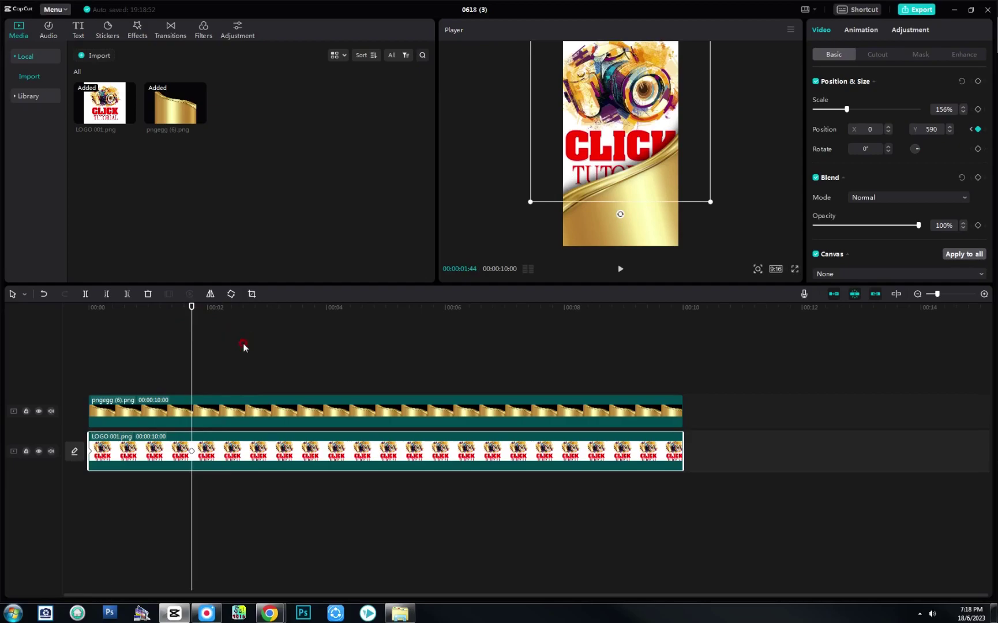
left_click(80, 36)
left_click(34, 117)
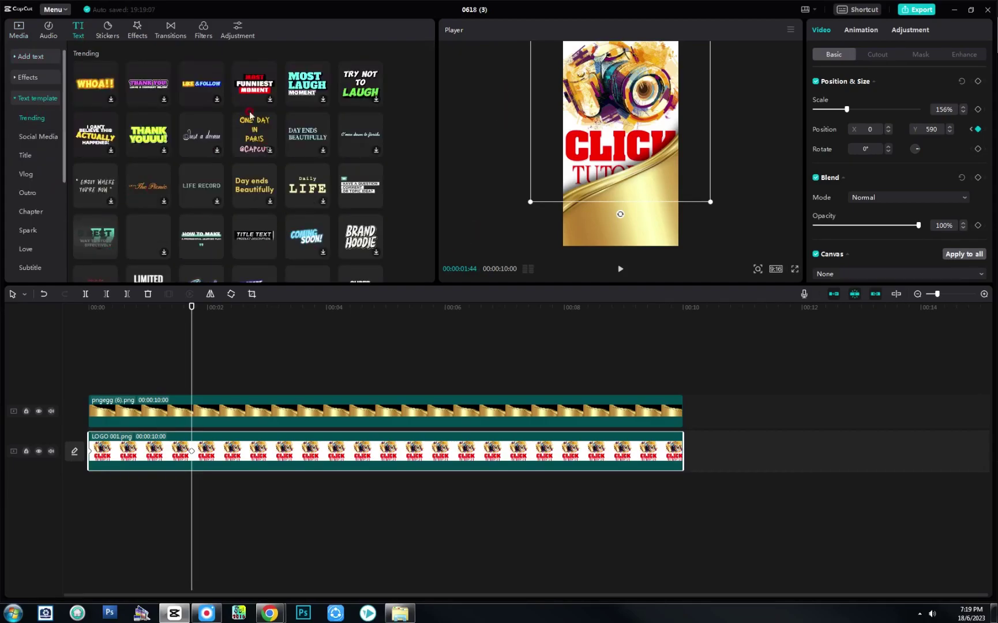
scroll(227, 151, "down", 2)
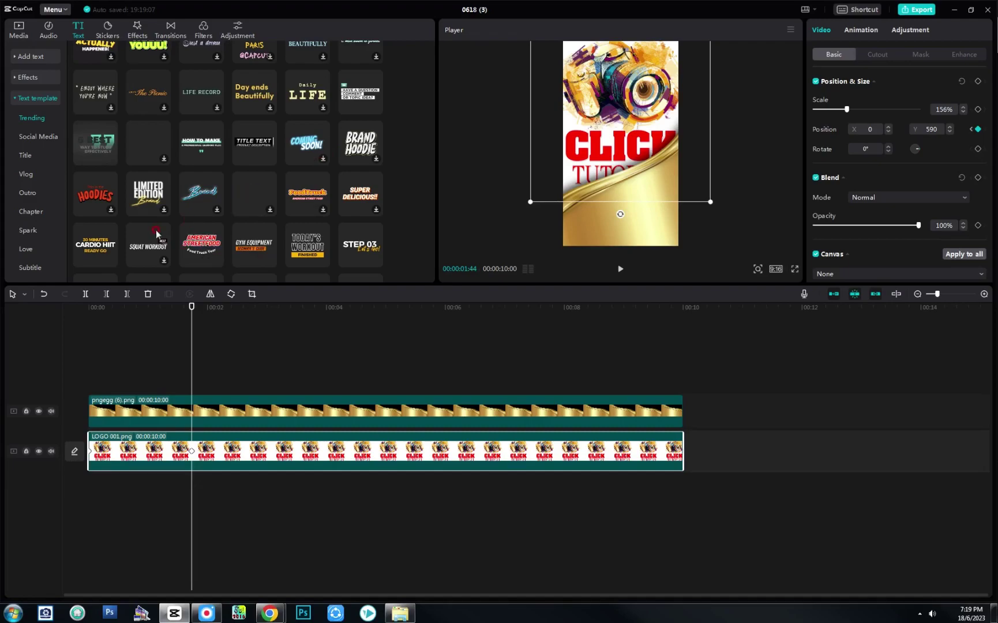
left_click_drag(190, 259, 194, 386)
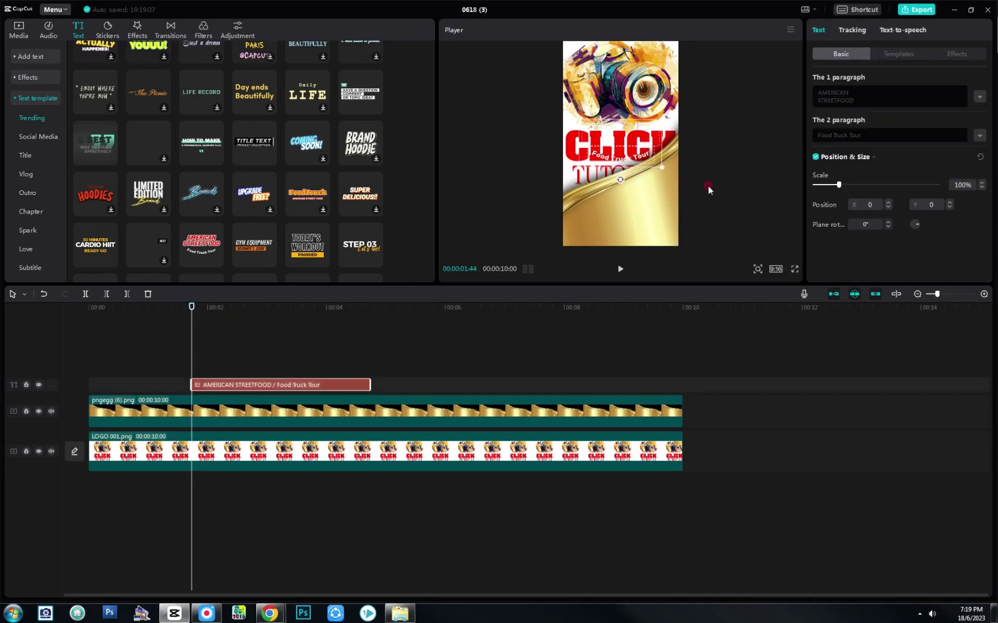
Place the title at about X 0, Y -1238 with about 138% scale and extend its clip to the end of the video
left_click_drag(626, 199, 627, 200)
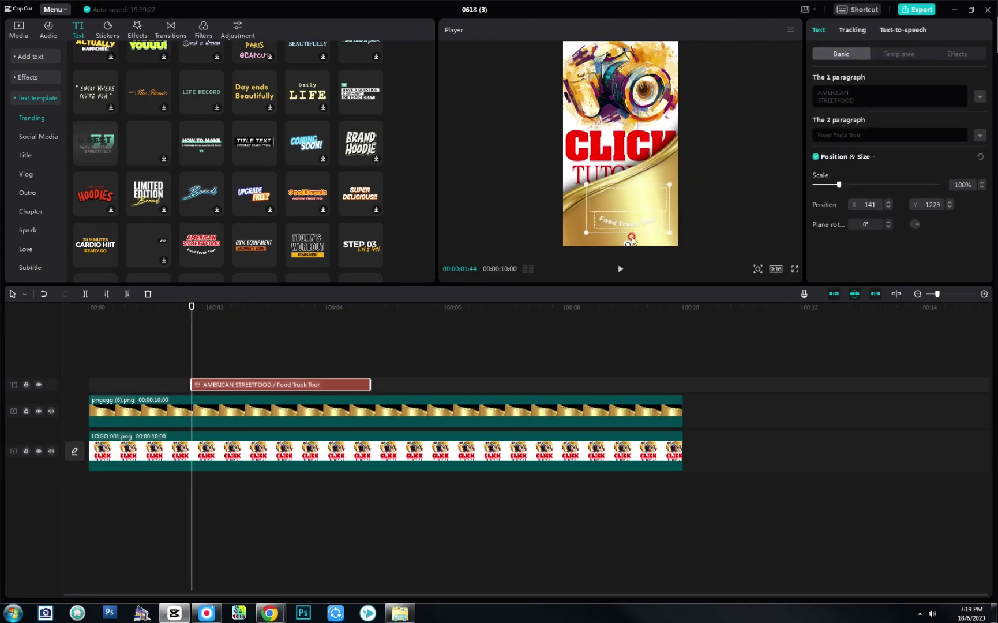
mouse_move(630, 245)
left_mouse_down()
mouse_move(649, 247)
mouse_move(633, 248)
left_mouse_up()
left_click_drag(644, 211, 666, 199)
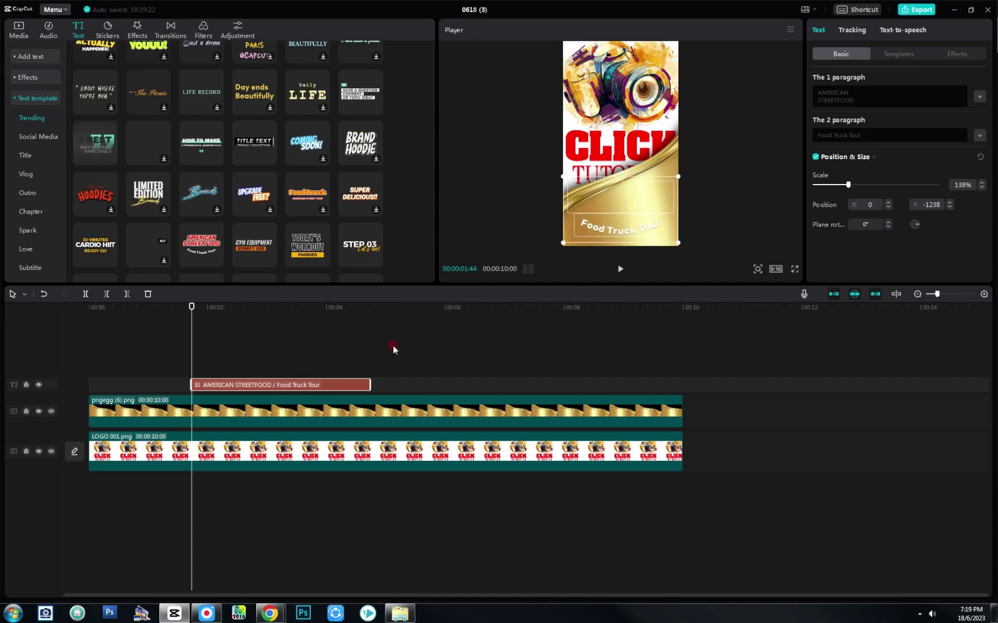
left_click_drag(369, 385, 680, 385)
Replace the title's first paragraph with "Watch Full Video"
left_click(860, 109)
left_click_drag(868, 91, 809, 94)
key("ctrl+a")
type("Wa")
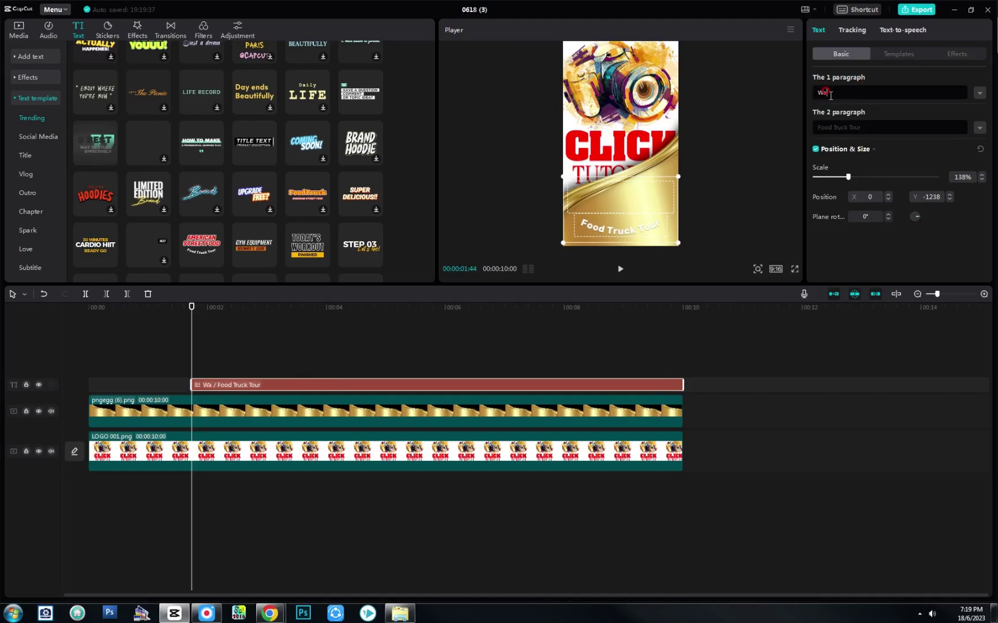
type("tch Full Video")
Set the title's first paragraph to "How To Creat Shots in capcut"
triple_click(830, 95)
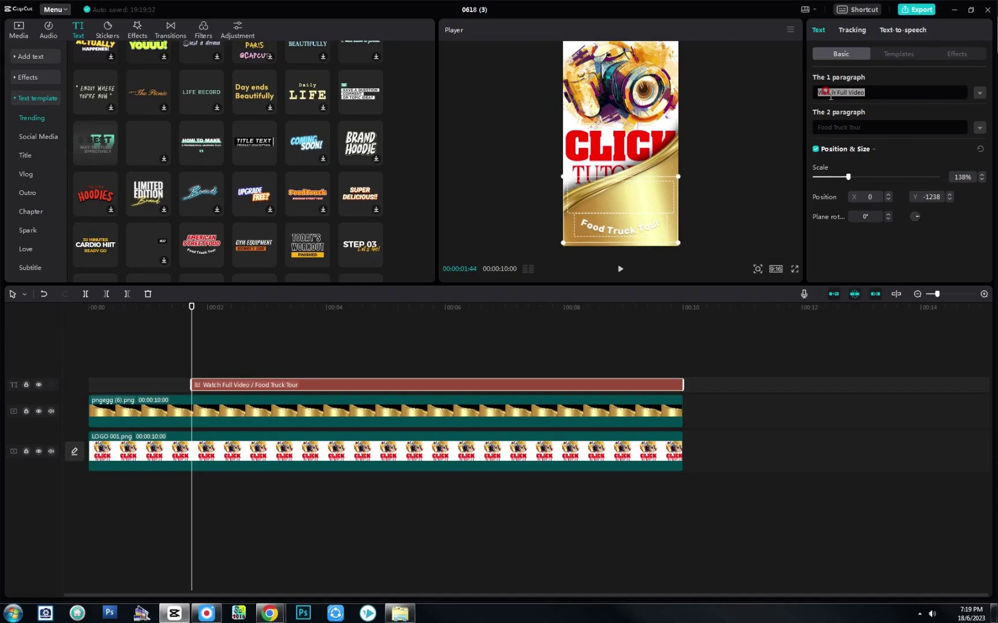
type("How T")
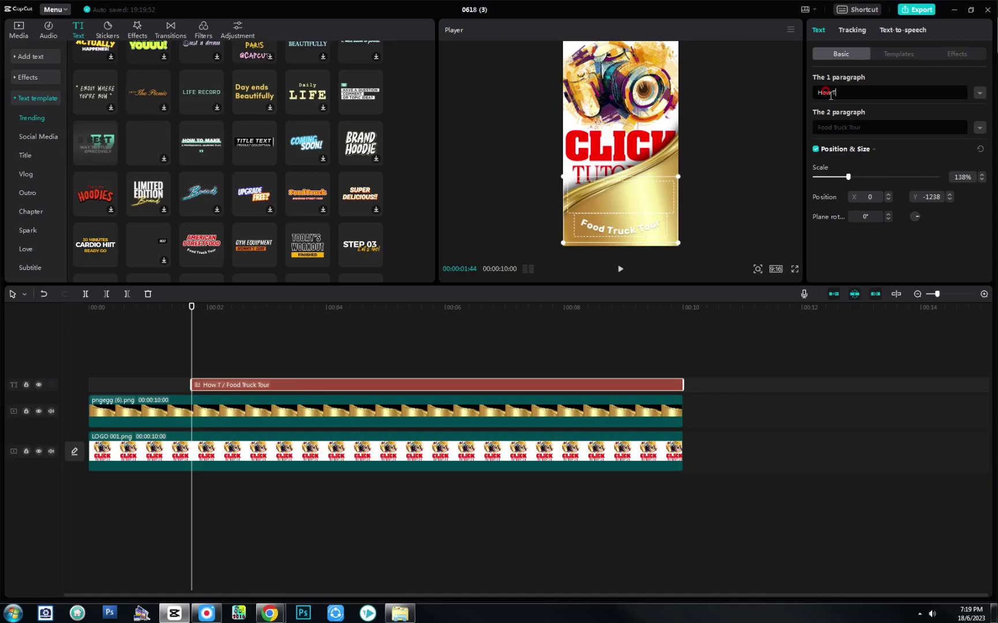
type("o Crae")
key("BackSpace")
key("BackSpace")
type("eat Shots in")
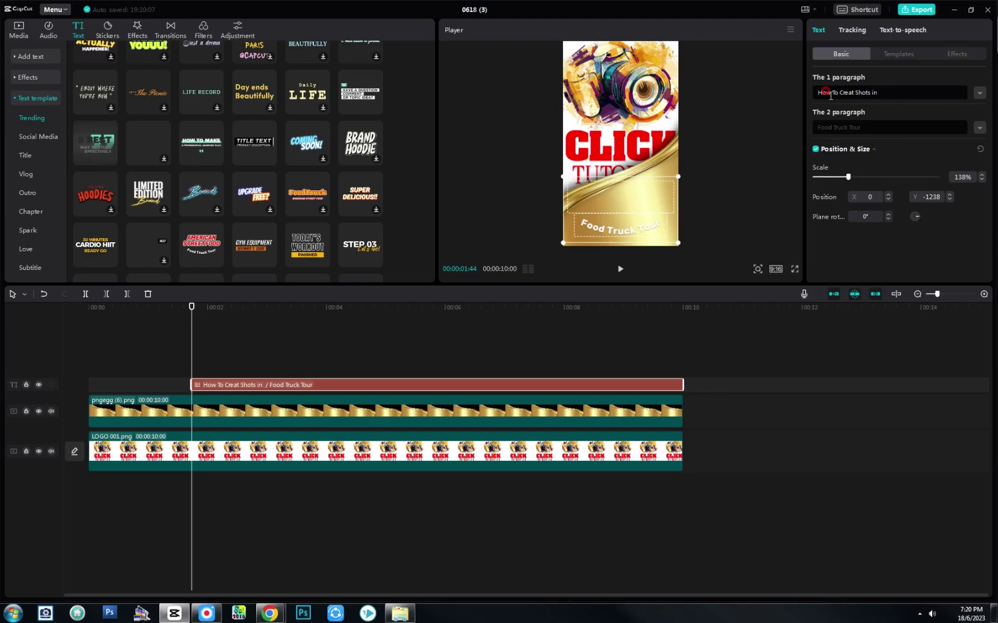
type(" capcut")
Set the title's second paragraph to "Tutorial" and play the video from the title's start to the end
left_click_drag(855, 129, 815, 128)
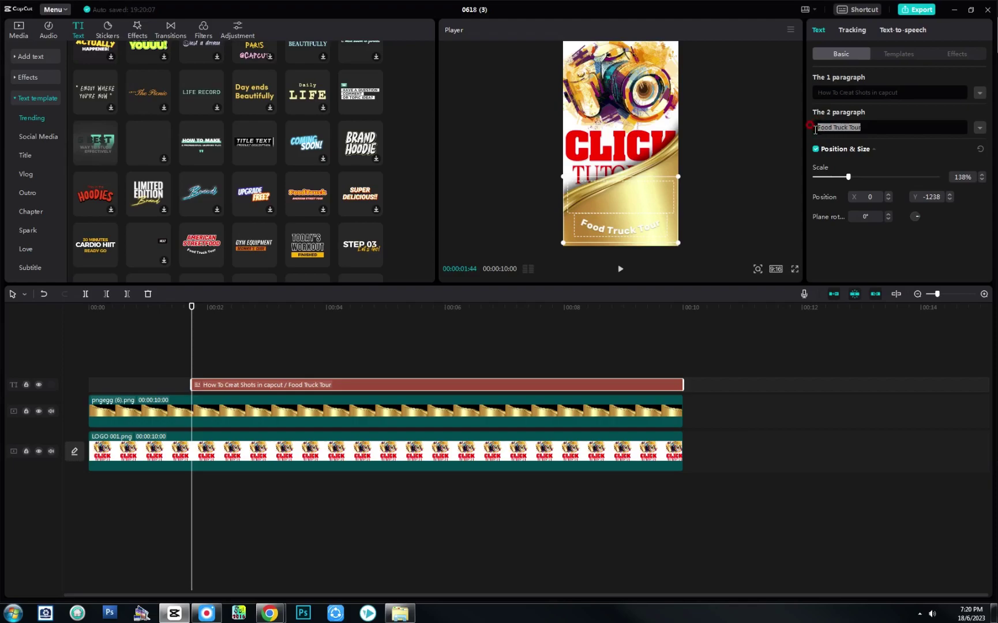
type("T")
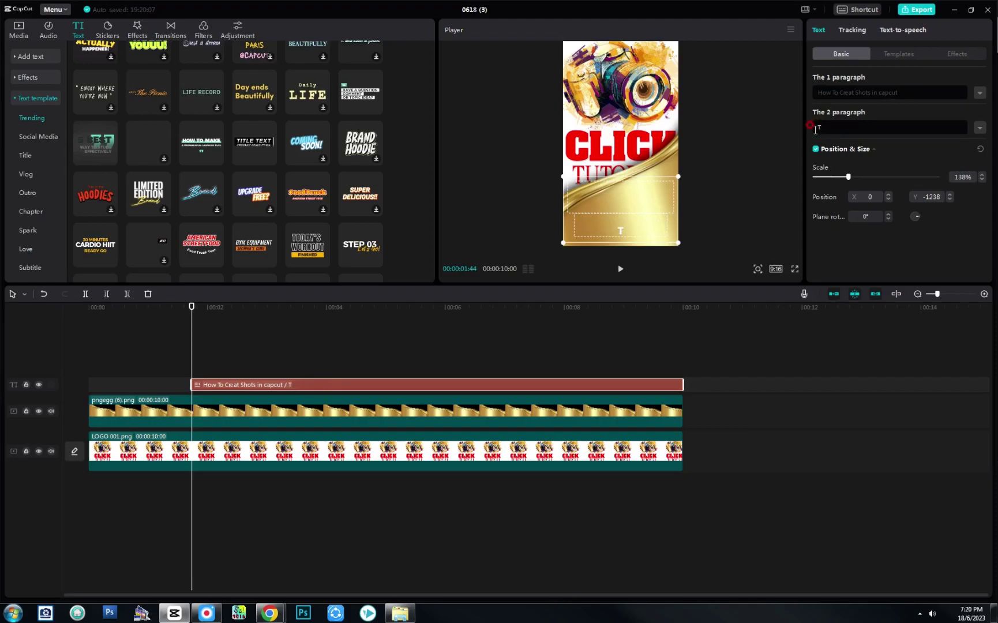
type("utorial")
left_click(194, 308)
key("space")
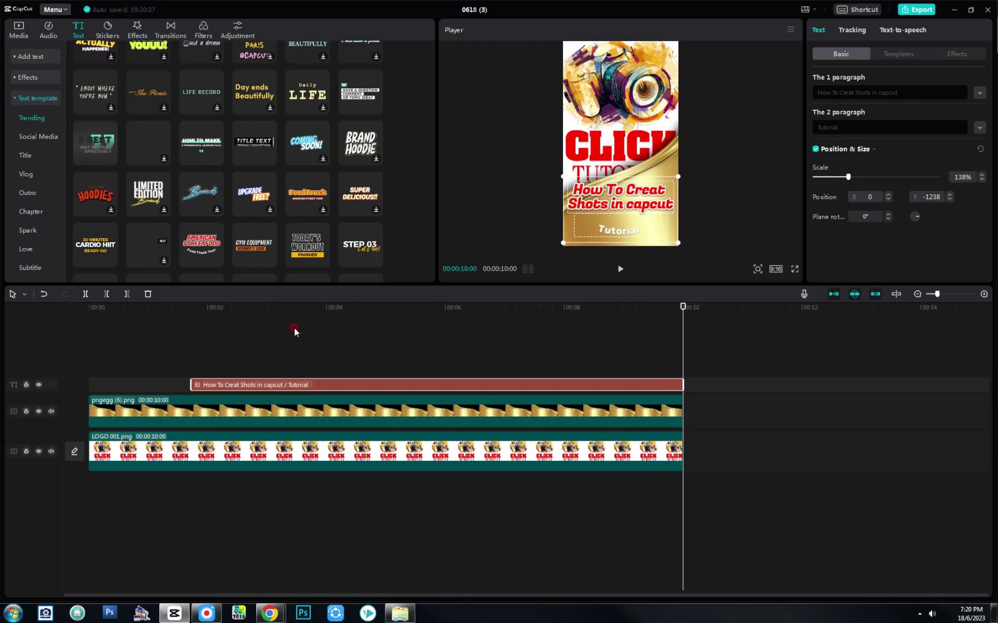
Try the 16:9 canvas ratio, then return the canvas to 9:16
left_click(783, 269)
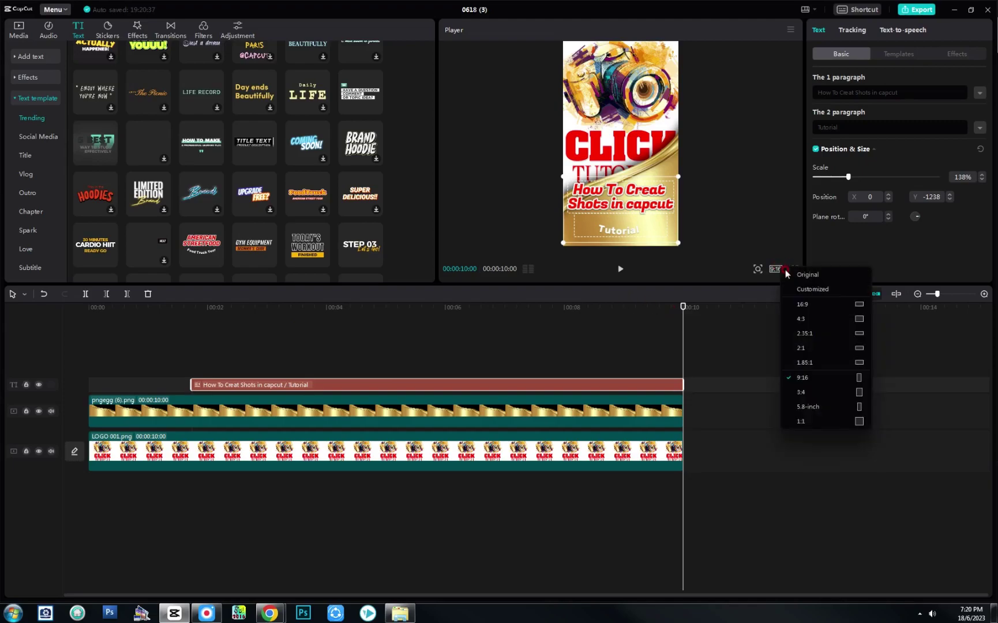
left_click(813, 306)
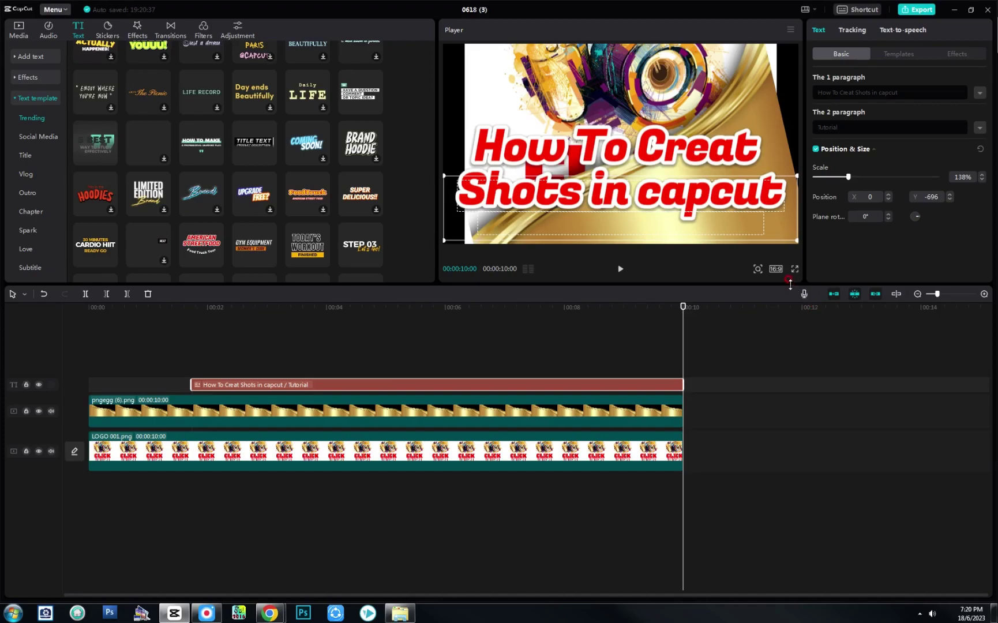
left_click(776, 269)
left_click(801, 384)
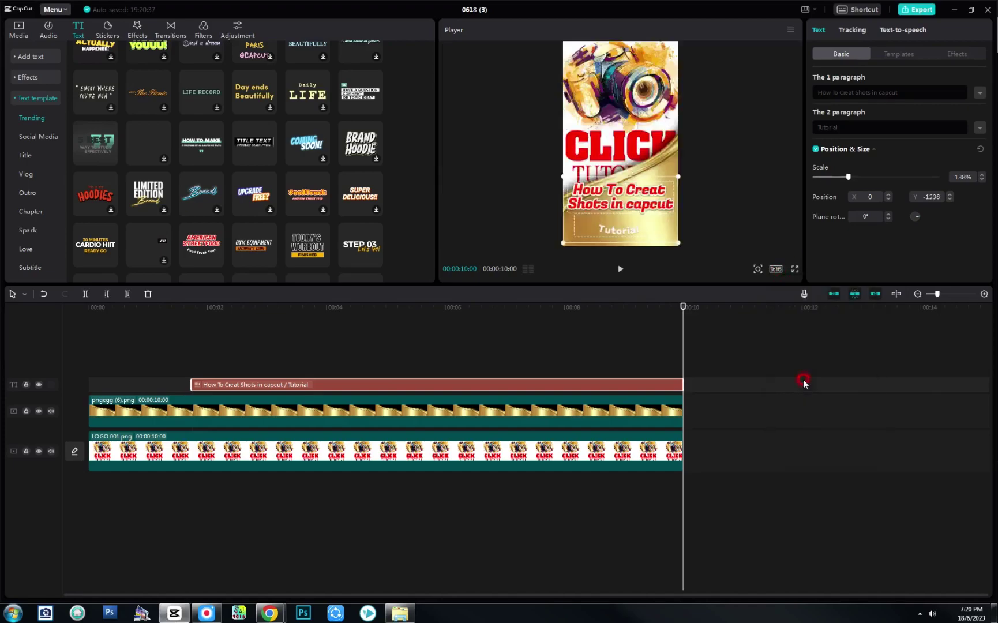